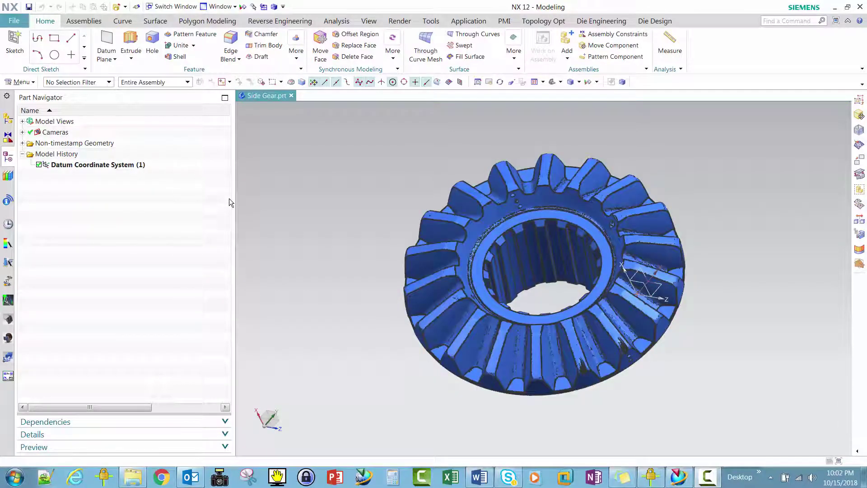
Inspect the scanned gear by orbiting, fitting it to view and briefly sectioning it
middle_drag(298, 192, 304, 197)
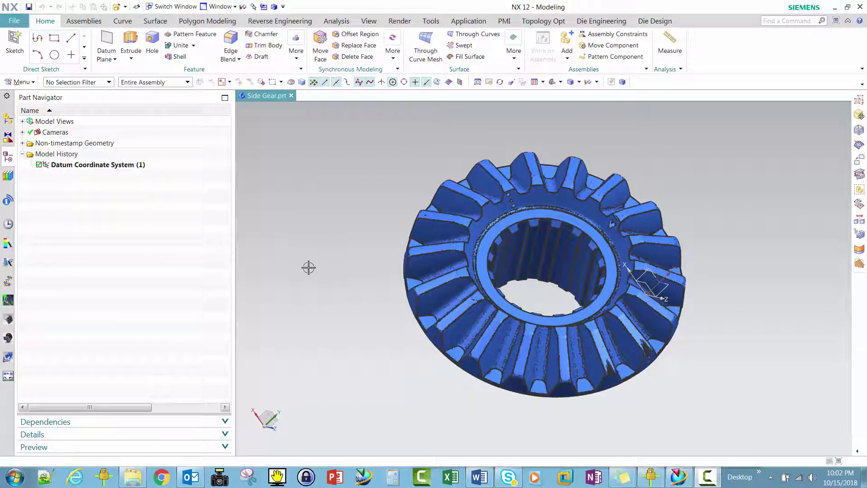
right_click(309, 267)
click(354, 189)
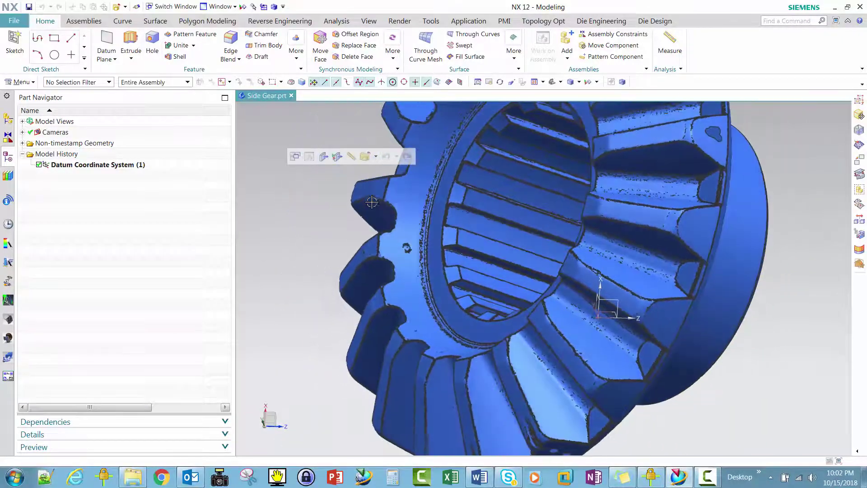
middle_drag(371, 202, 537, 184)
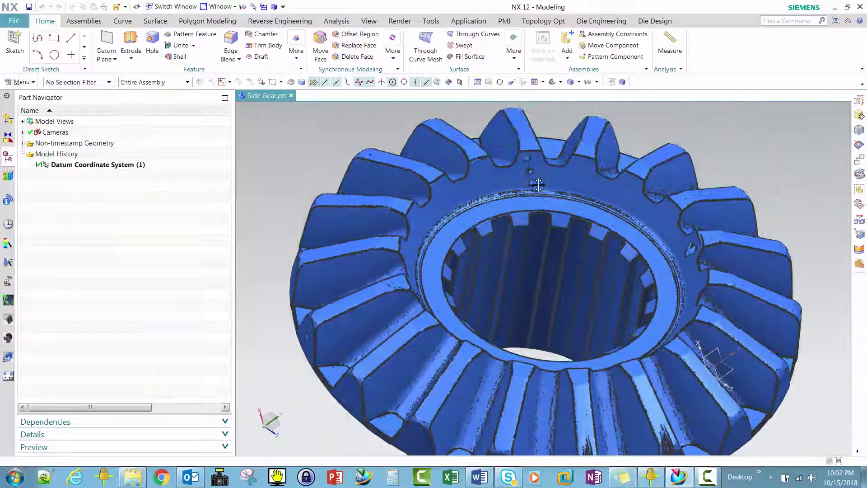
key(ctrl+f)
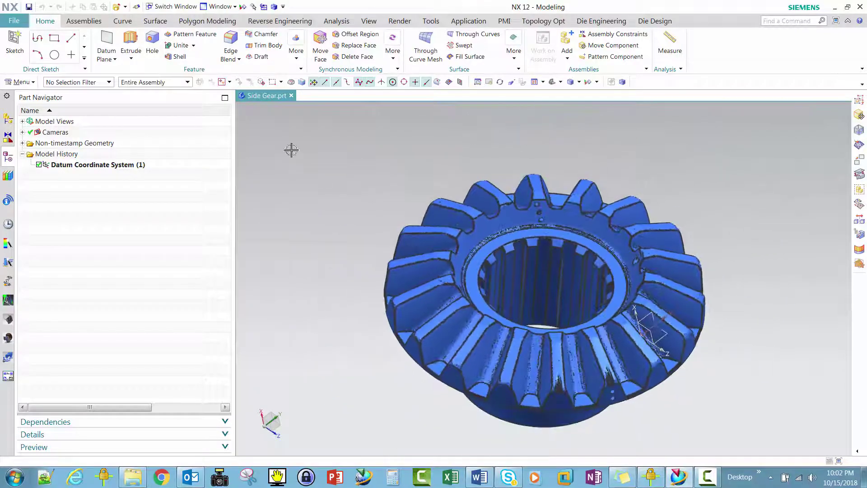
click(369, 20)
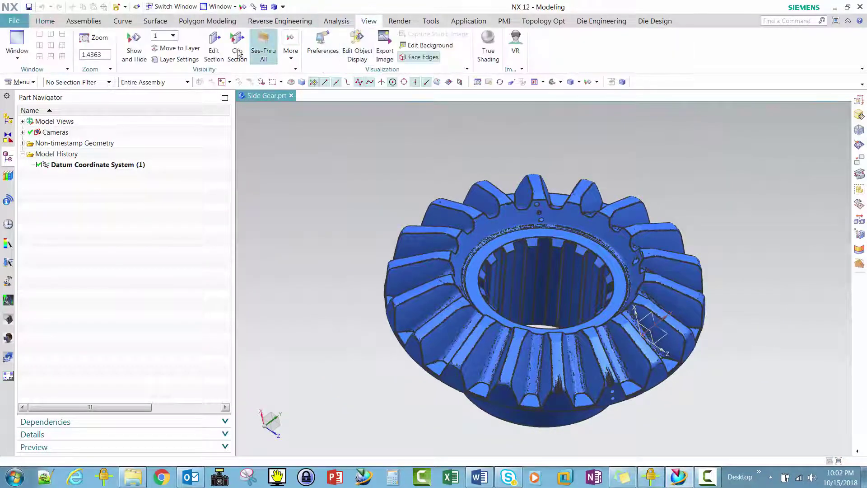
click(214, 50)
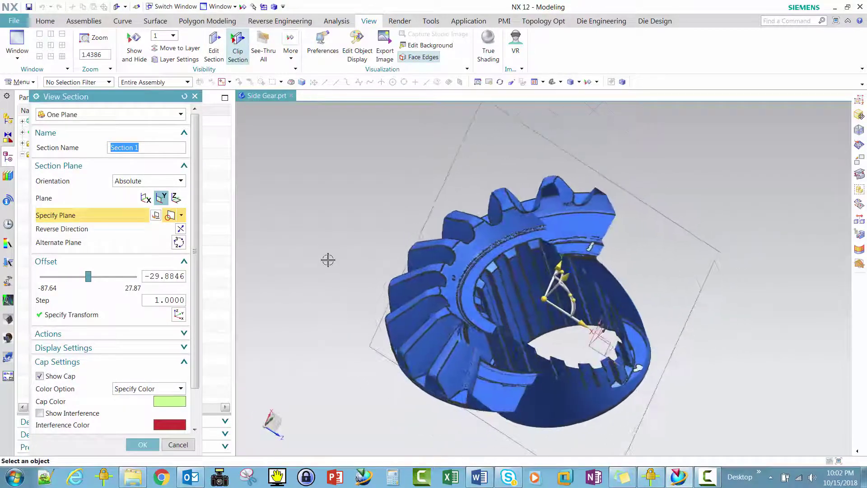
click(178, 445)
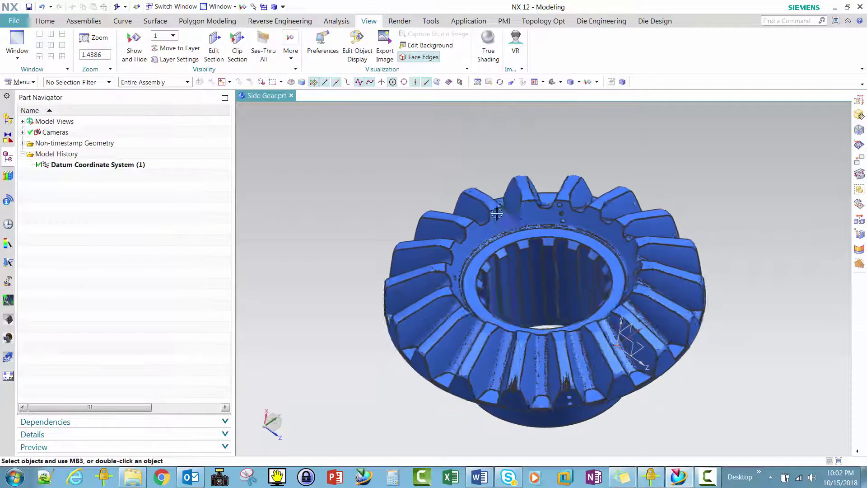
middle_drag(497, 213, 344, 142)
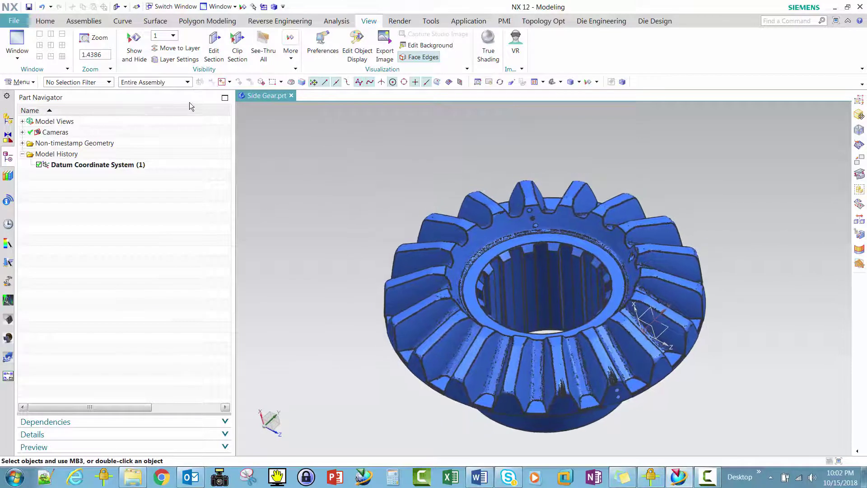
Convert the gear facet body with Convert Facet Body, type Convergent
click(44, 21)
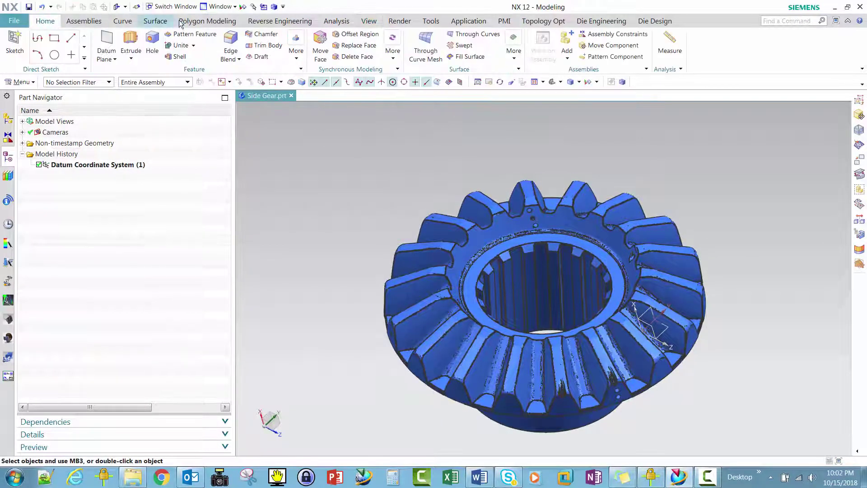
click(203, 20)
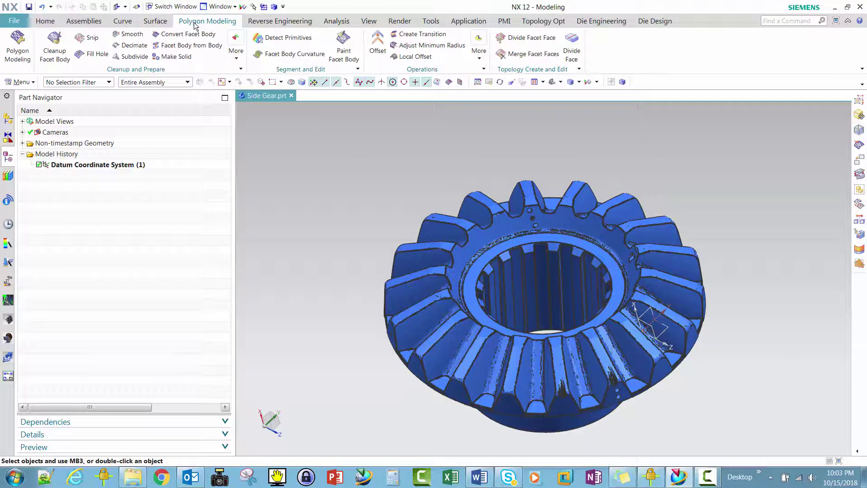
click(178, 39)
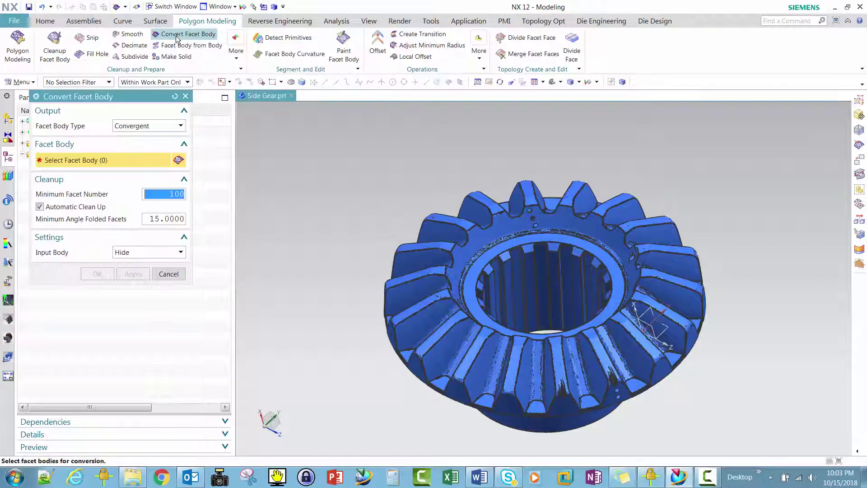
click(529, 219)
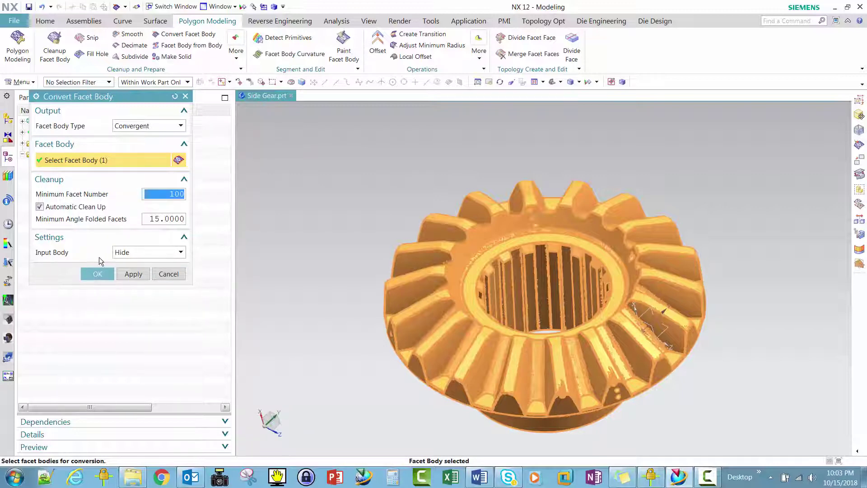
click(92, 274)
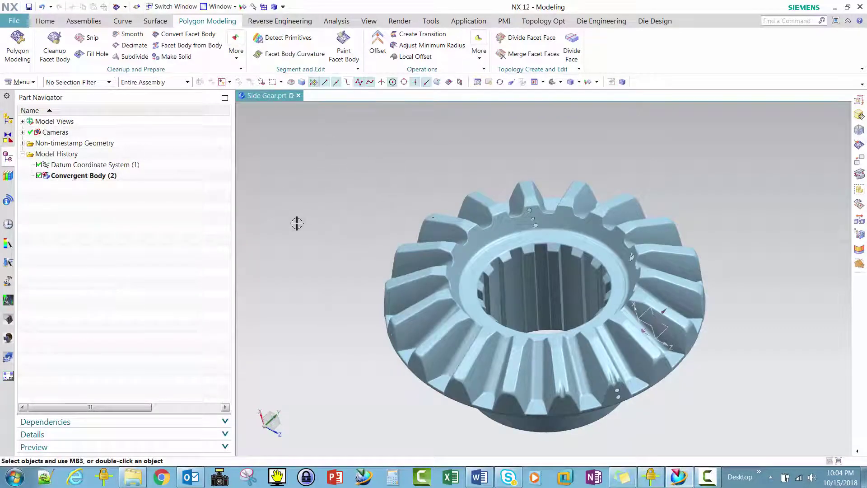
middle_drag(372, 271, 474, 203)
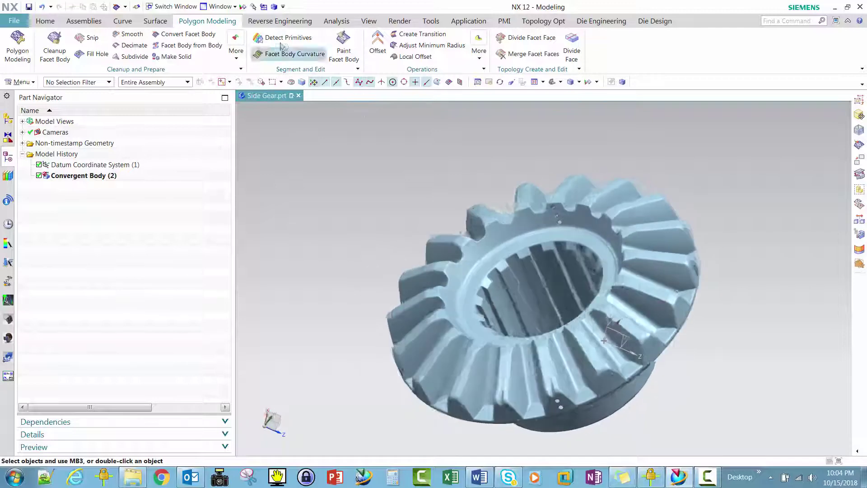
click(292, 53)
click(369, 21)
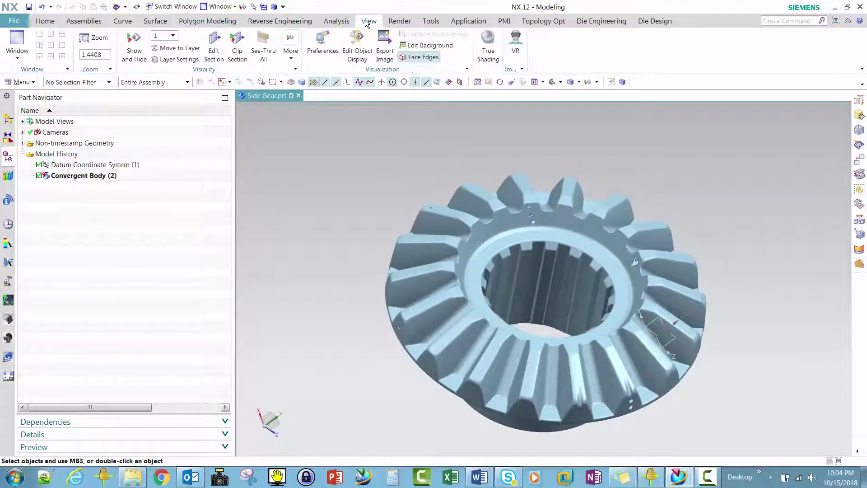
click(213, 50)
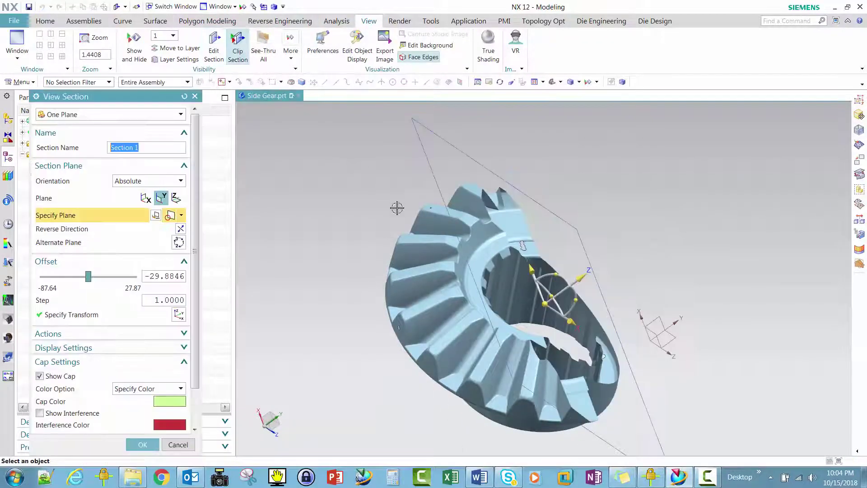
middle_drag(397, 208, 565, 308)
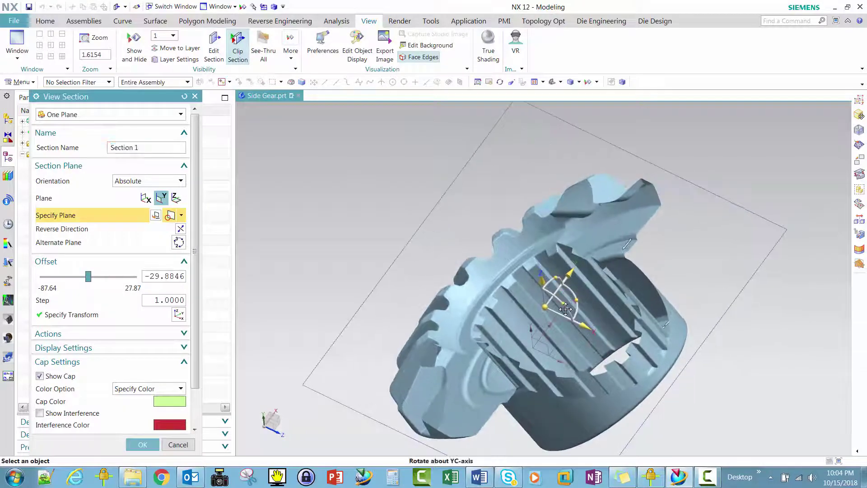
drag(566, 309, 569, 313)
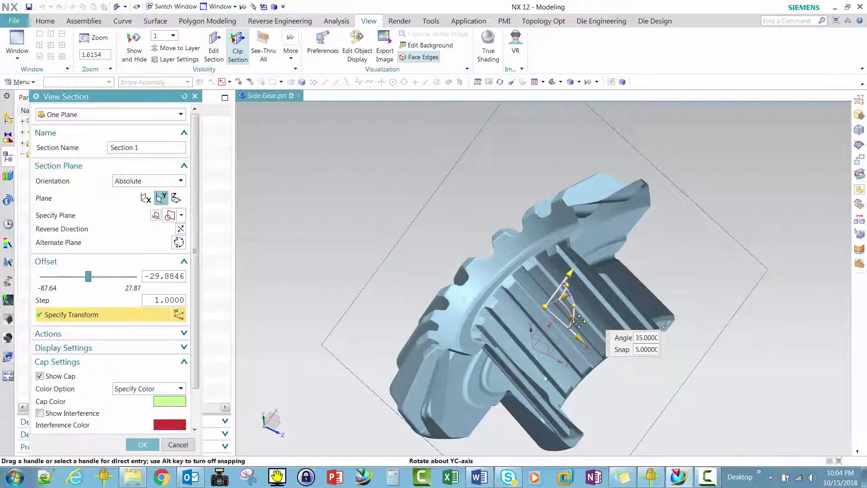
click(178, 444)
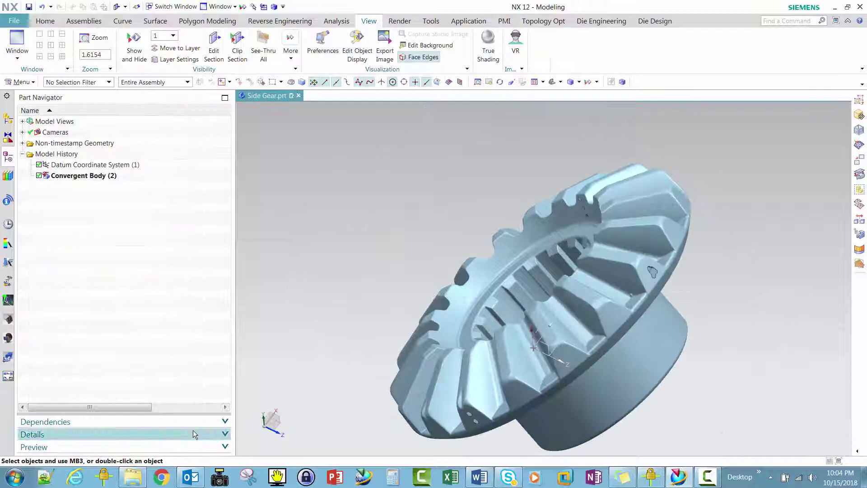
mouse_move(525, 140)
middle_down()
mouse_move(525, 173)
mouse_move(440, 181)
middle_up()
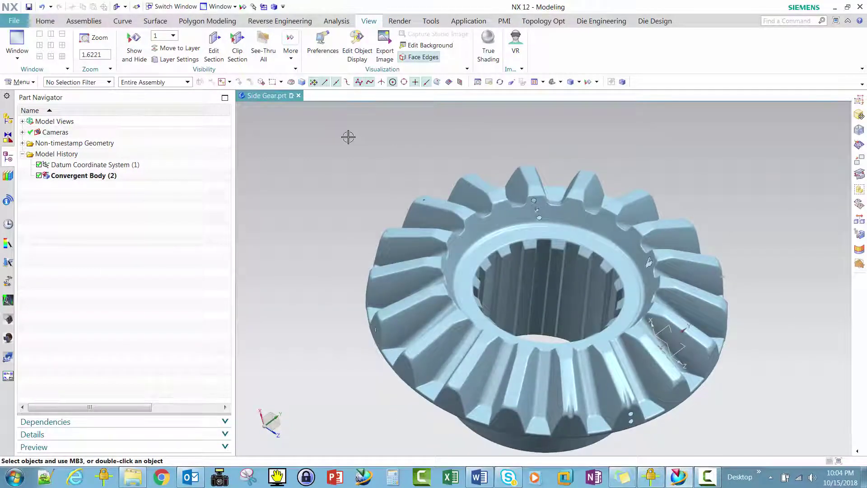
Fill all 24 hole edges on the gear body with Refined smoothness
click(206, 21)
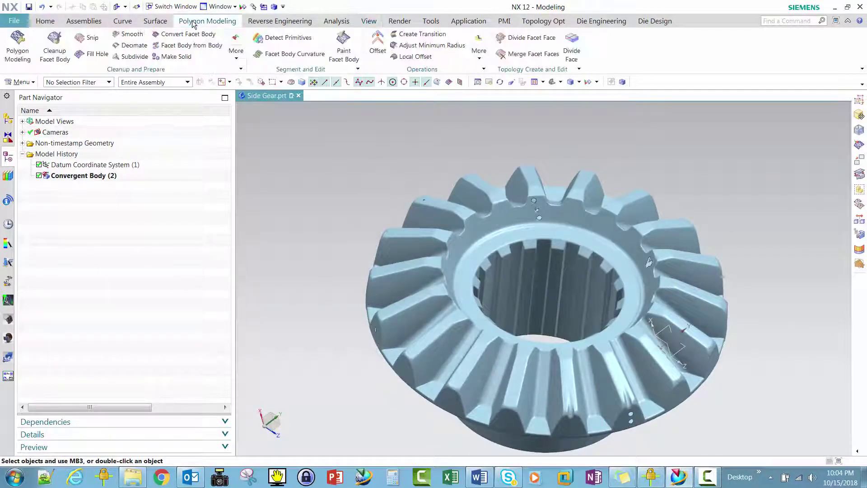
click(91, 57)
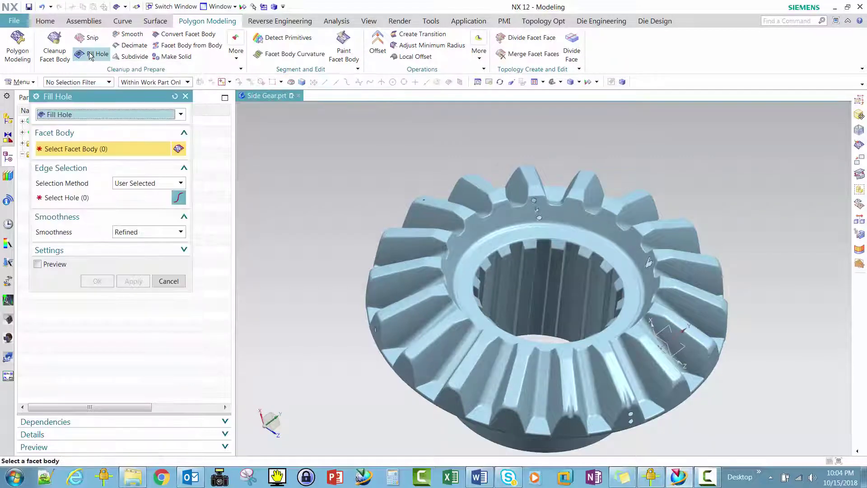
click(469, 233)
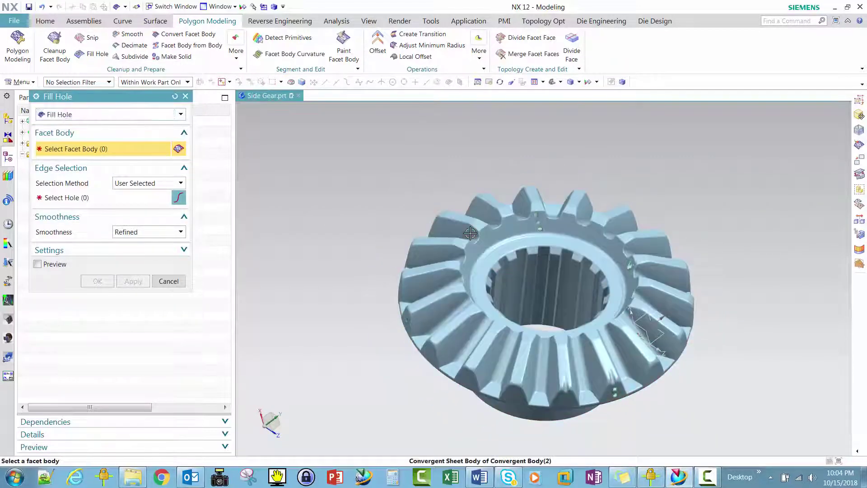
click(178, 197)
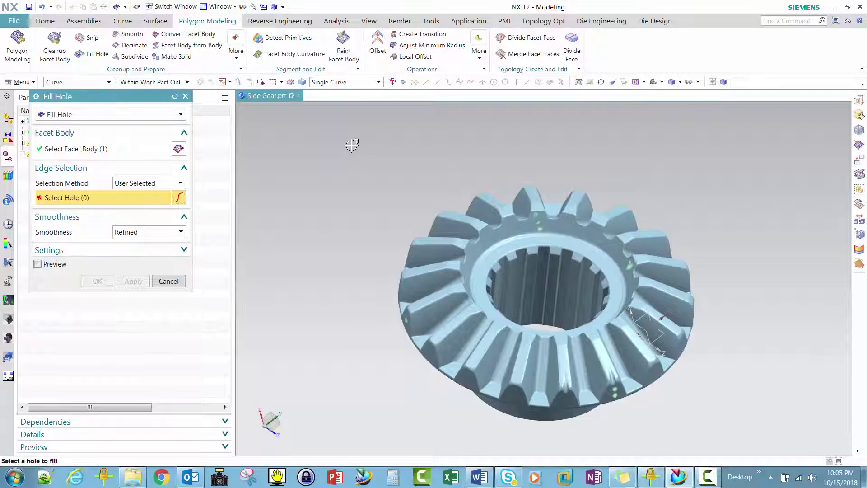
drag(342, 134, 736, 436)
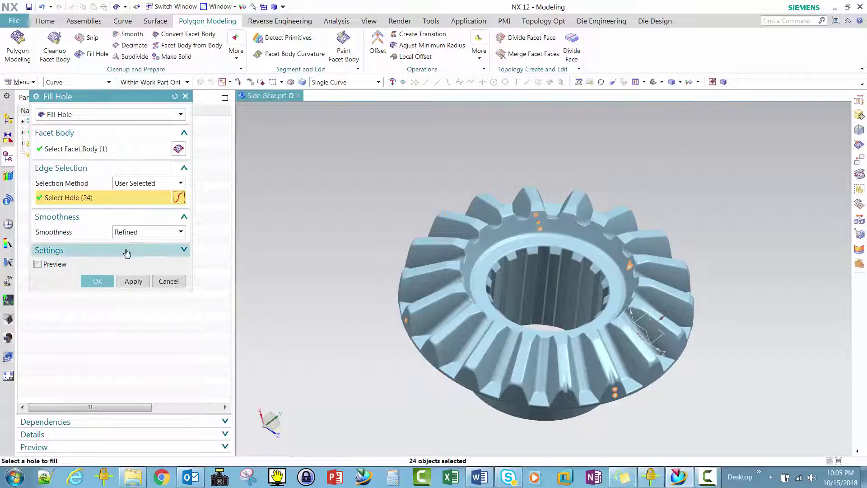
click(136, 232)
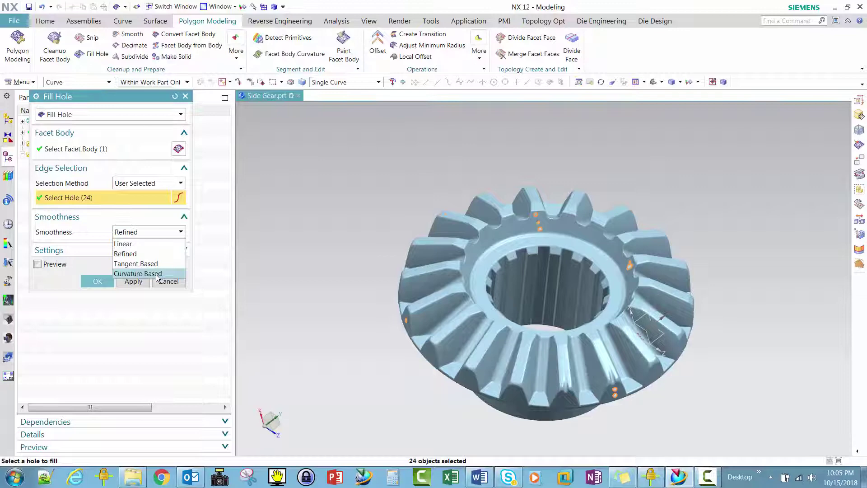
click(137, 252)
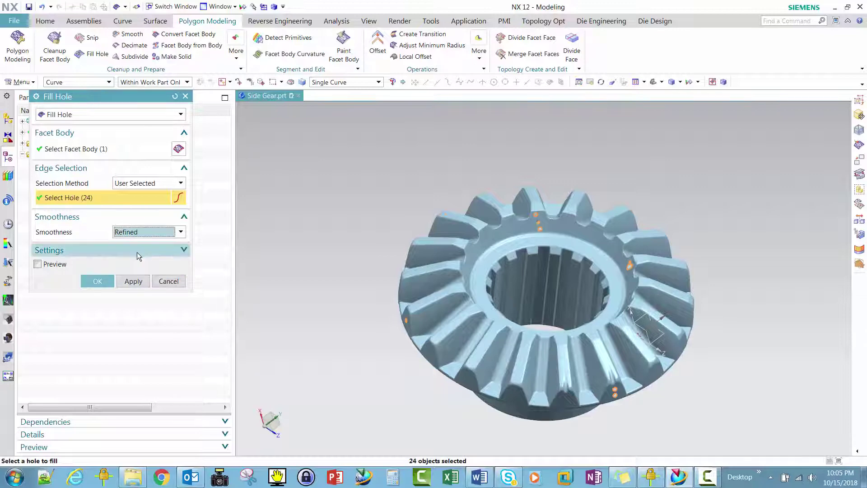
click(97, 281)
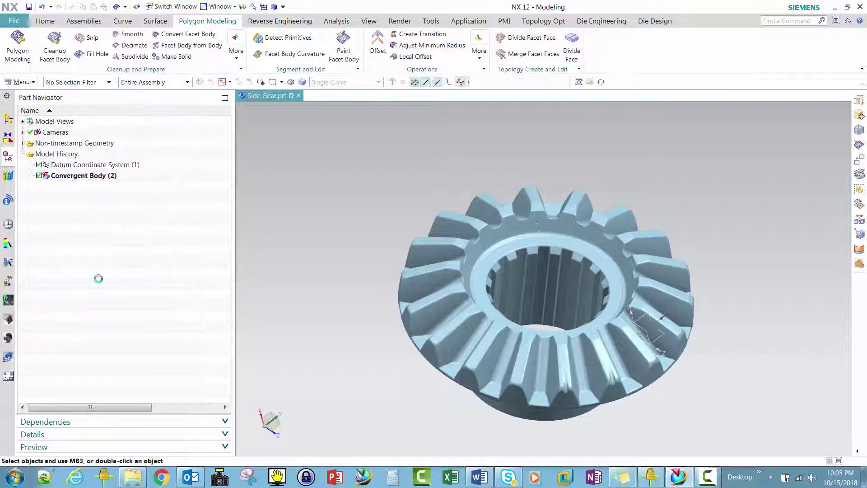
Shift the repaired gear view and snap it to trimetric orientation
mouse_move(348, 301)
shift+middle_down()
mouse_move(304, 301)
mouse_move(271, 190)
shift+middle_up()
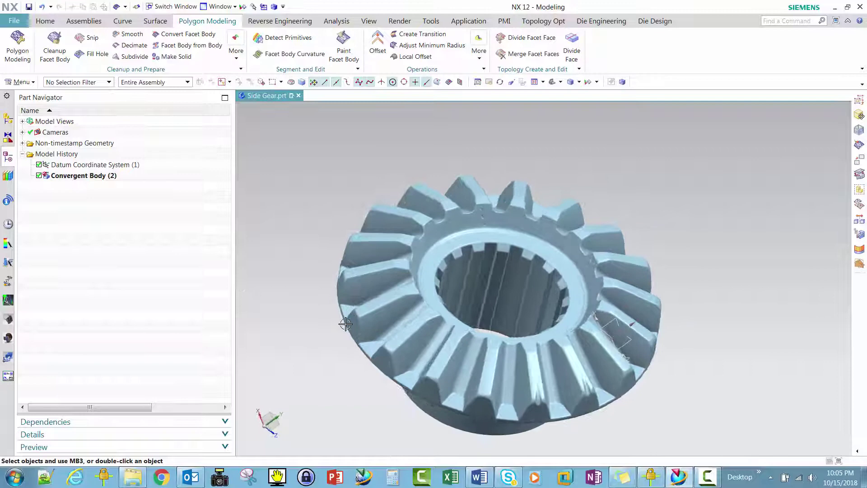
scroll(271, 190, down, 3)
key(Home)
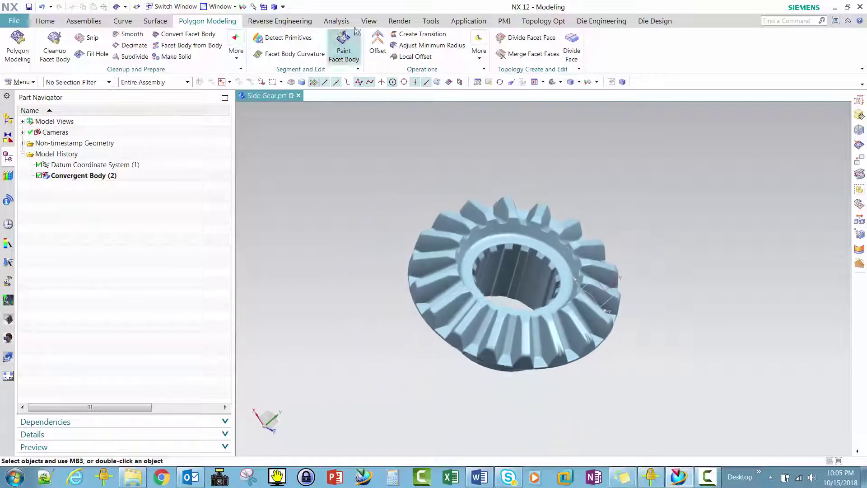
click(368, 21)
Section the gear, tilt the cut plane 45°, then clear the section
click(214, 42)
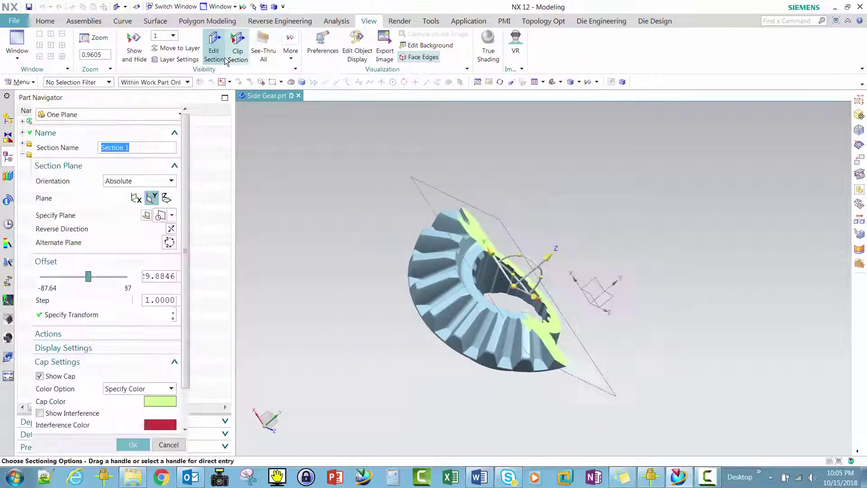
middle_drag(599, 203, 549, 305)
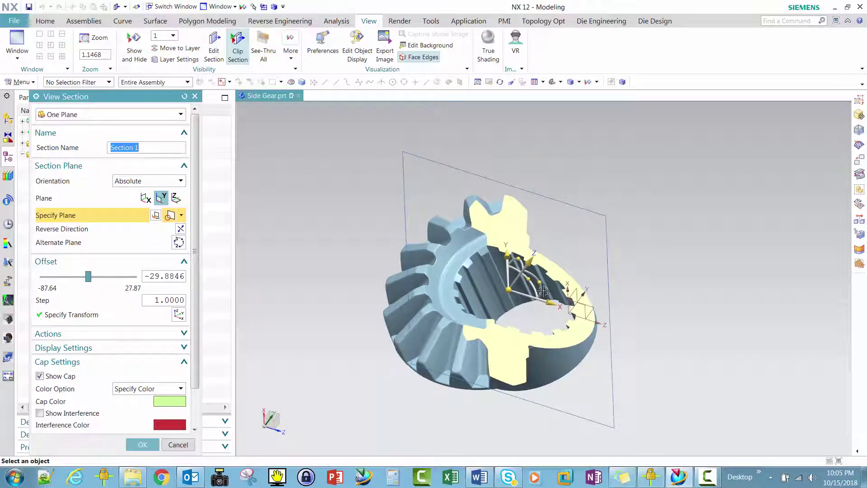
click(567, 284)
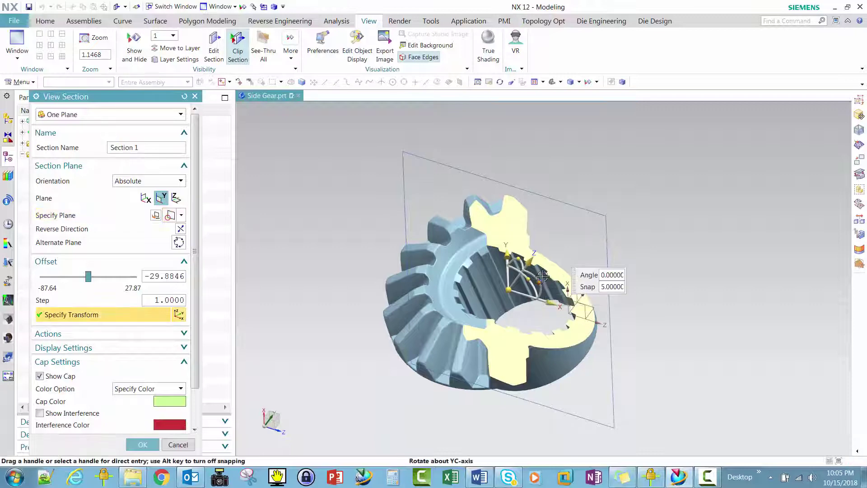
drag(542, 275, 540, 307)
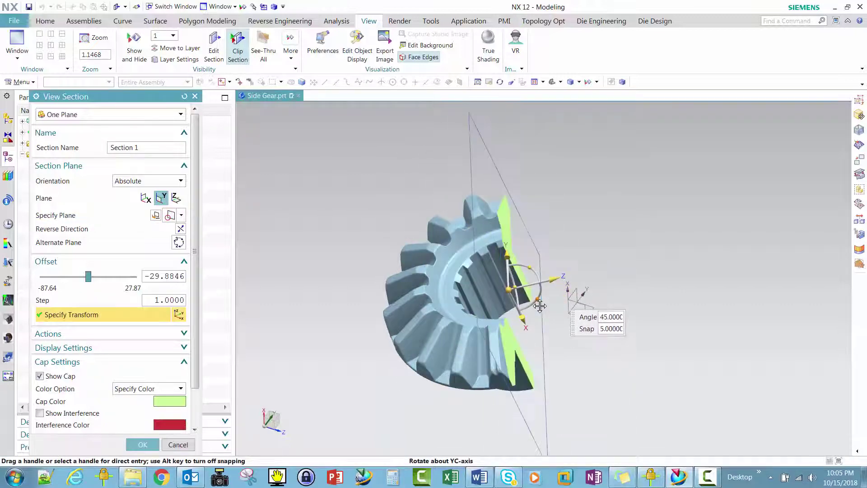
click(178, 444)
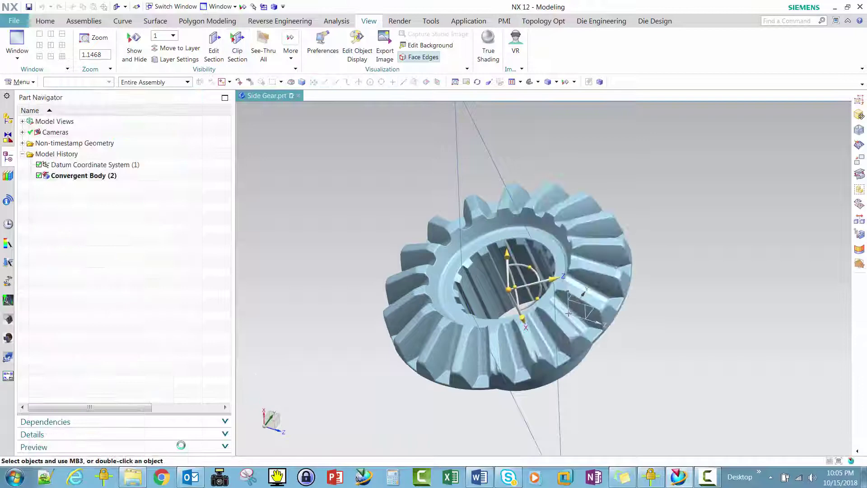
Orbit the gear to bring the dented face between two teeth into view
mouse_move(575, 225)
middle_down()
mouse_move(522, 255)
mouse_move(540, 273)
mouse_move(515, 229)
middle_up()
scroll(535, 243, up, 3)
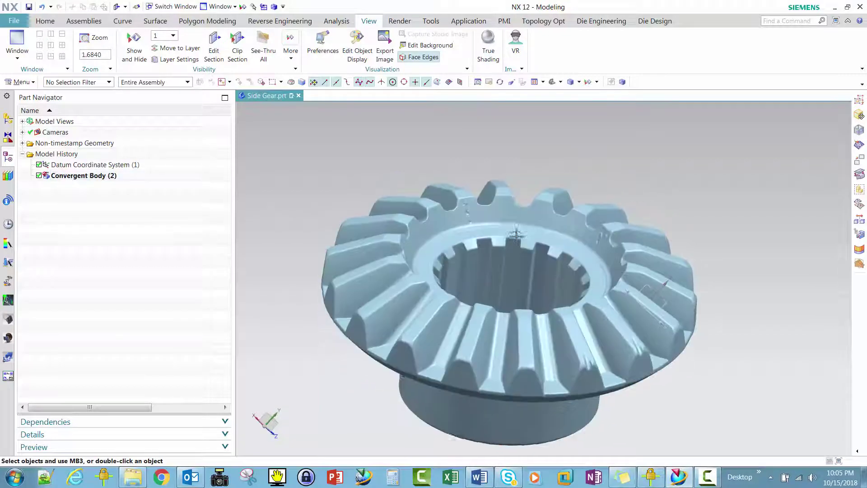
scroll(515, 229, up, 3)
scroll(515, 230, up, 3)
scroll(515, 229, up, 3)
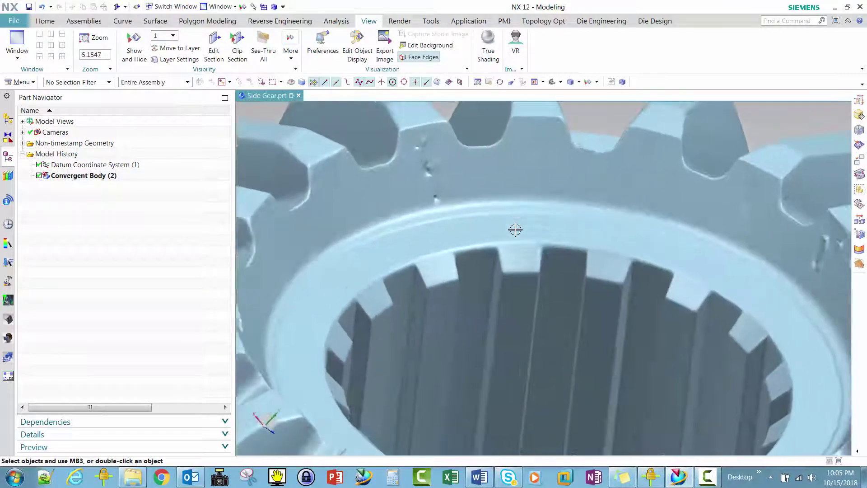
scroll(515, 229, up, 2)
scroll(515, 228, up, 3)
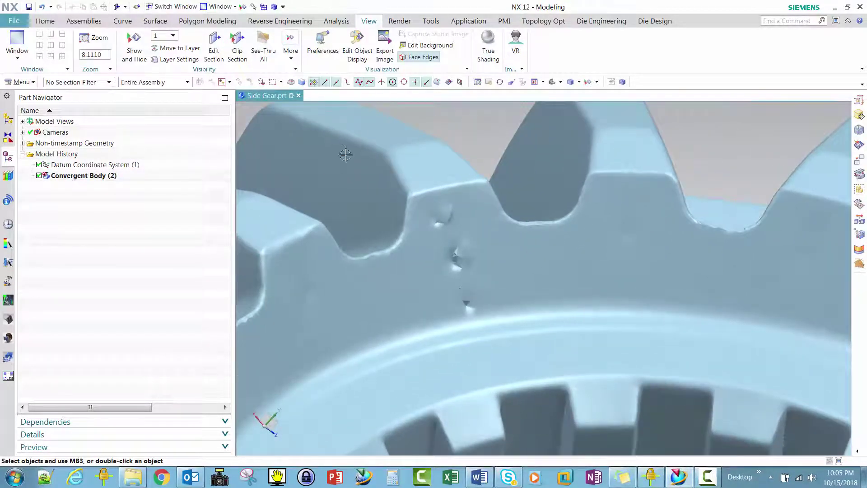
In Smooth Facet Body, paint a small Rough Brush loop around the dents
click(206, 21)
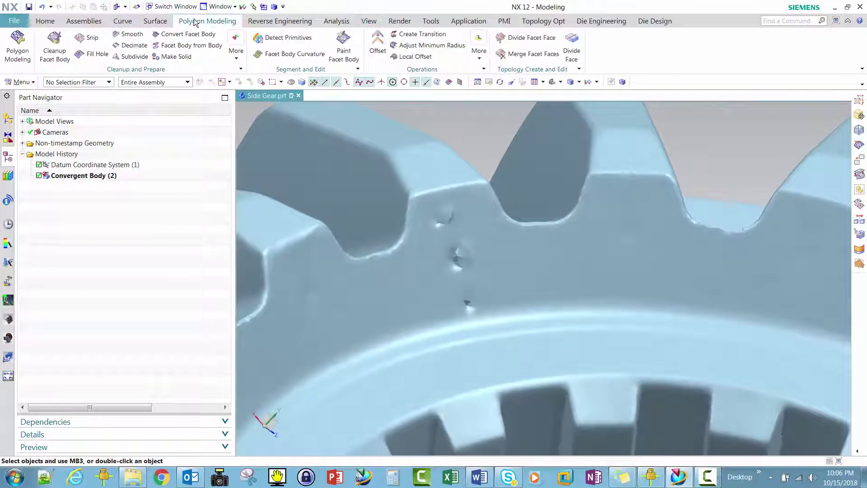
click(127, 35)
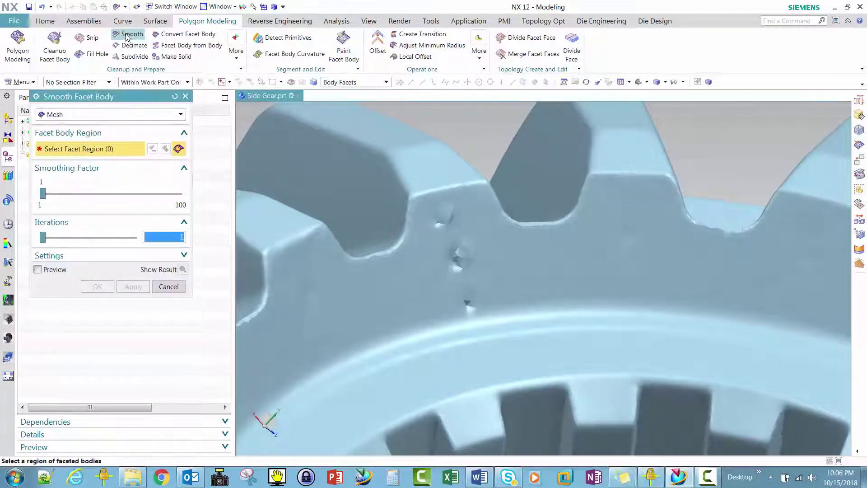
click(359, 83)
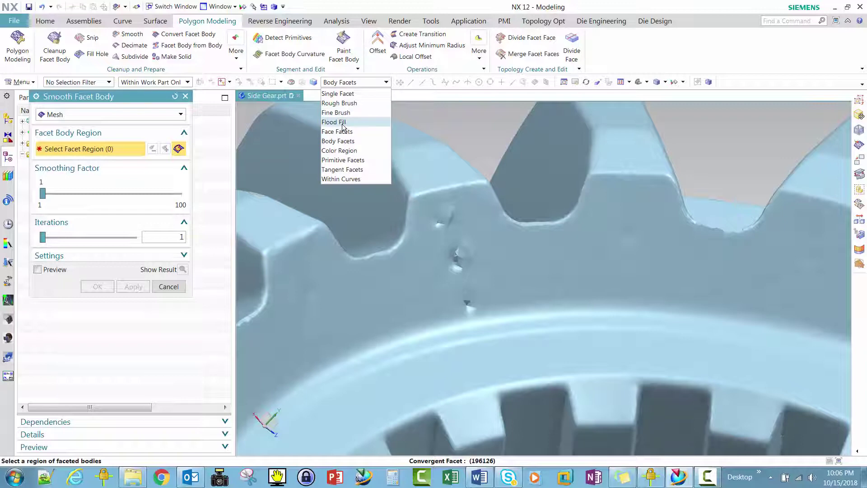
click(339, 103)
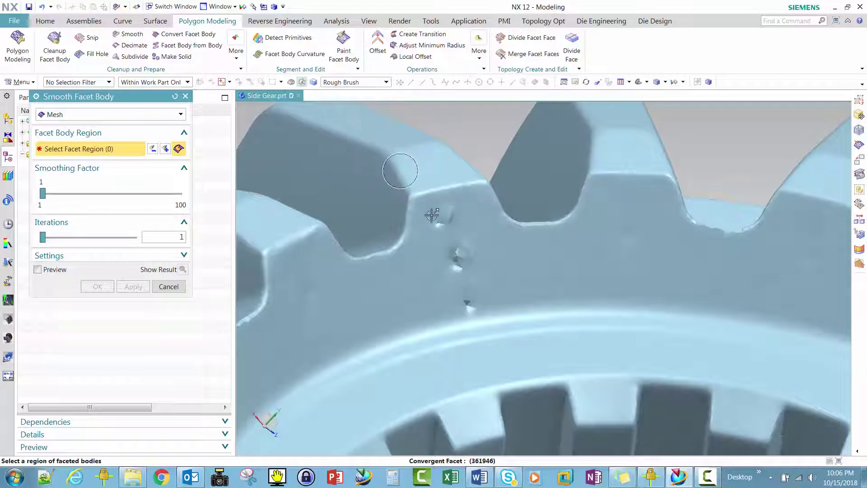
click(153, 148)
click(153, 149)
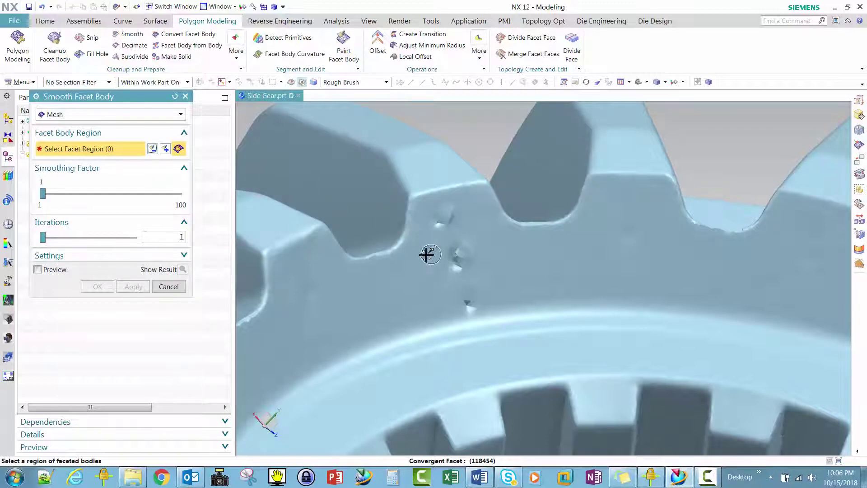
mouse_move(424, 254)
mouse_down()
mouse_move(429, 217)
mouse_move(451, 200)
mouse_move(464, 207)
mouse_move(487, 299)
mouse_move(451, 302)
mouse_move(417, 257)
mouse_move(431, 259)
mouse_up()
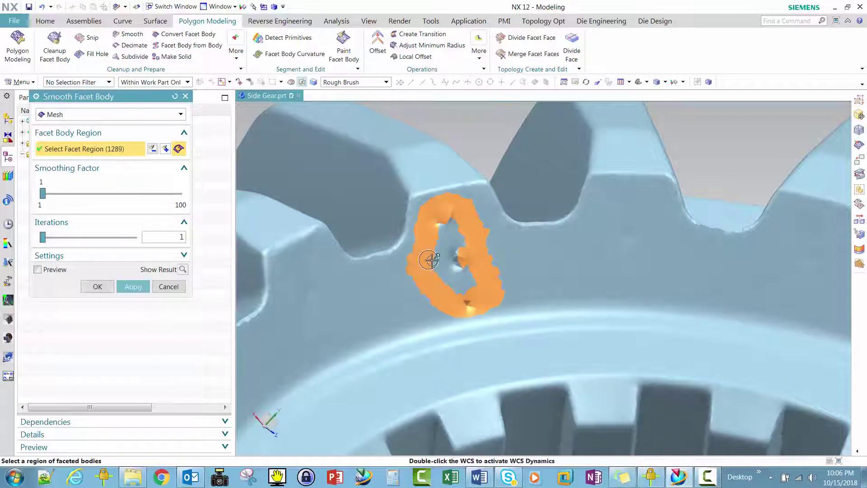
Flood-fill the inside of the painted loop and apply the smoothing
click(373, 82)
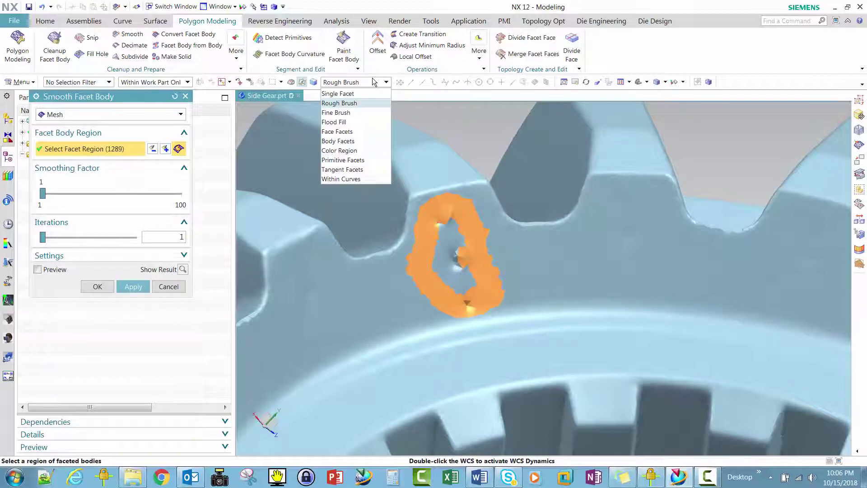
click(334, 122)
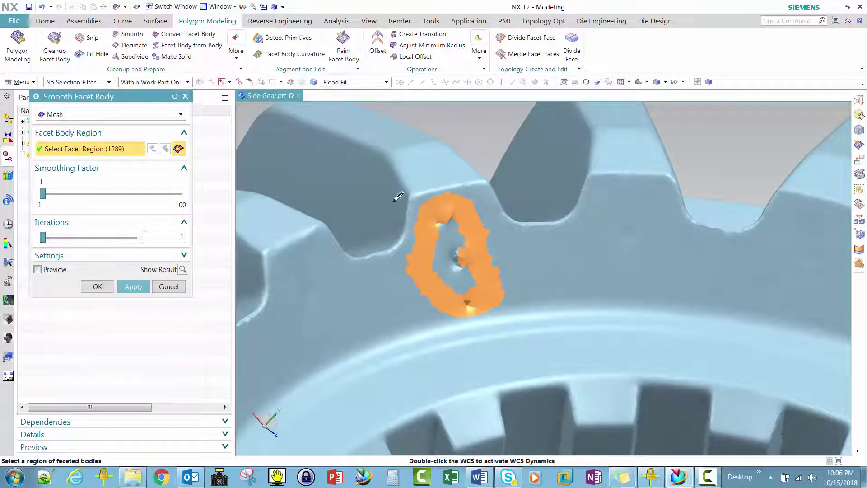
click(447, 235)
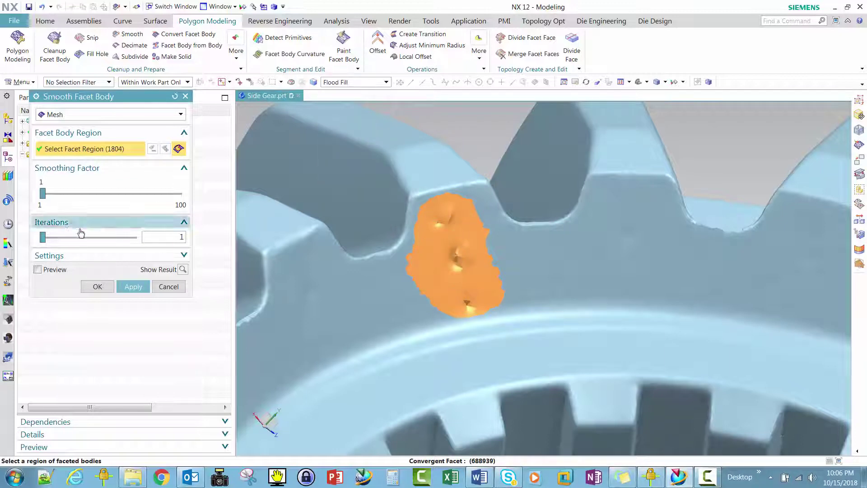
click(133, 287)
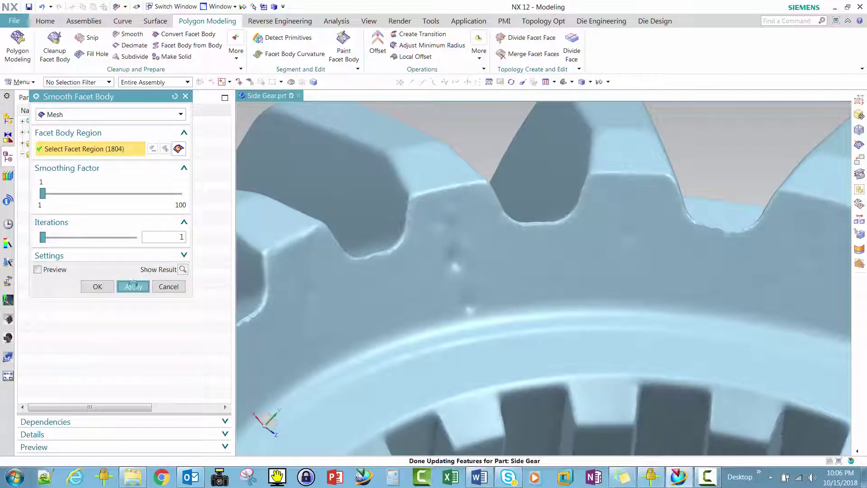
click(134, 286)
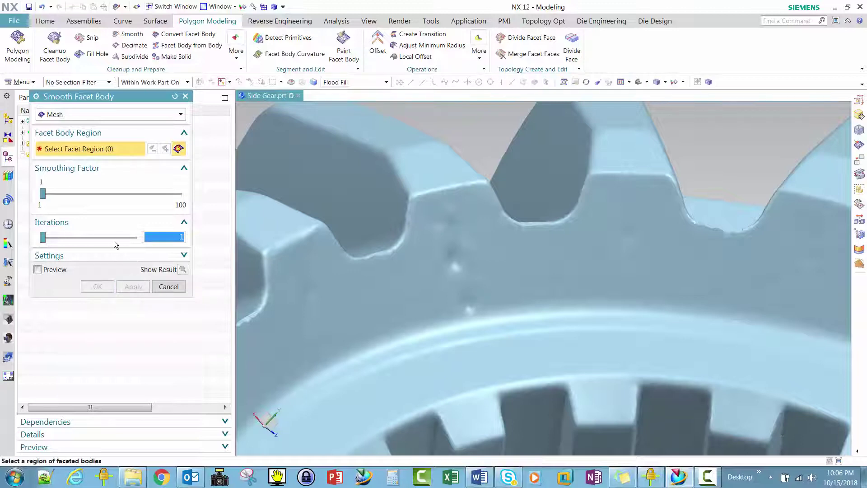
Repaint the dented patch with Rough Brush and apply smoothing at factor 57
click(387, 84)
click(343, 111)
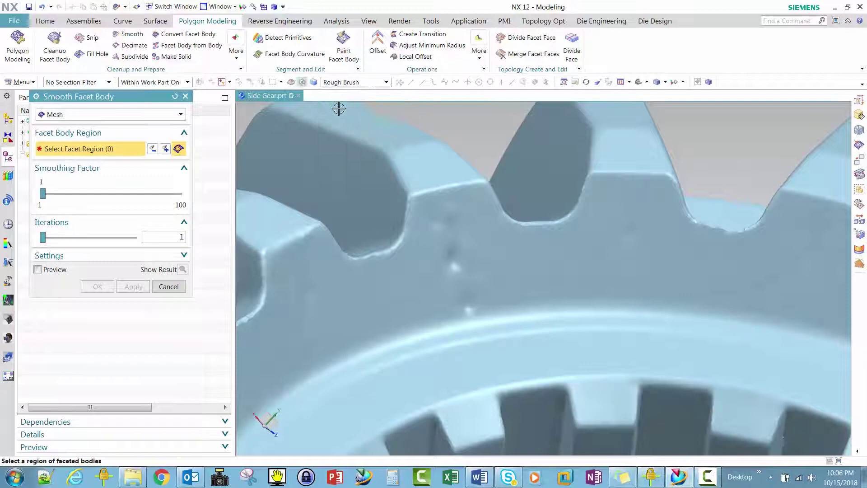
mouse_move(437, 227)
mouse_down()
mouse_move(452, 209)
mouse_move(448, 247)
mouse_move(467, 254)
mouse_move(461, 268)
mouse_move(444, 257)
mouse_move(462, 238)
mouse_move(483, 254)
mouse_move(466, 281)
mouse_up()
mouse_move(444, 290)
mouse_down()
mouse_move(482, 299)
mouse_move(450, 306)
mouse_move(492, 298)
mouse_move(485, 278)
mouse_move(444, 274)
mouse_move(429, 224)
mouse_up()
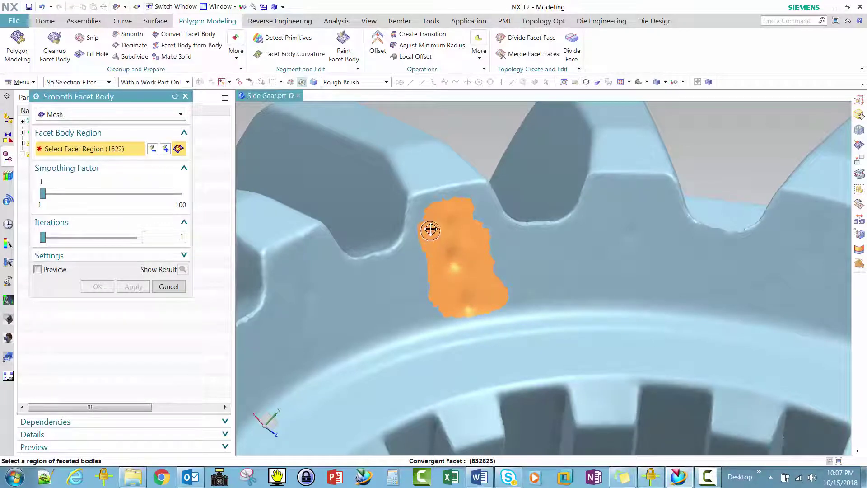
drag(42, 194, 55, 194)
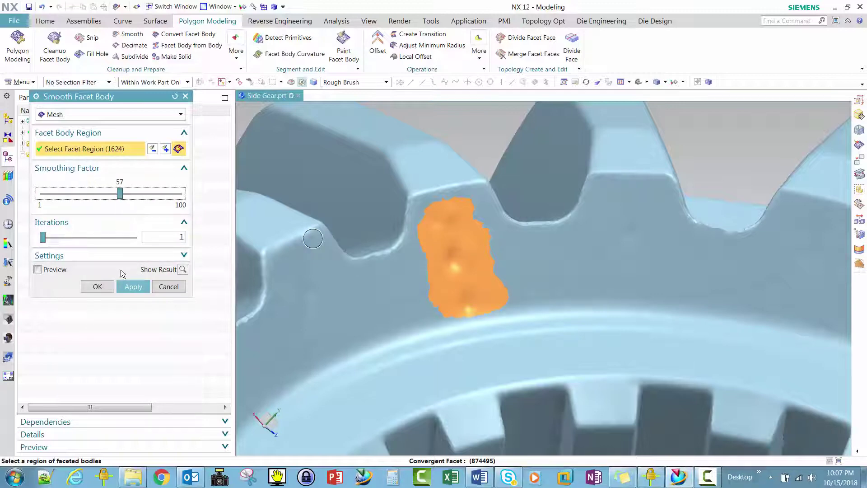
click(133, 287)
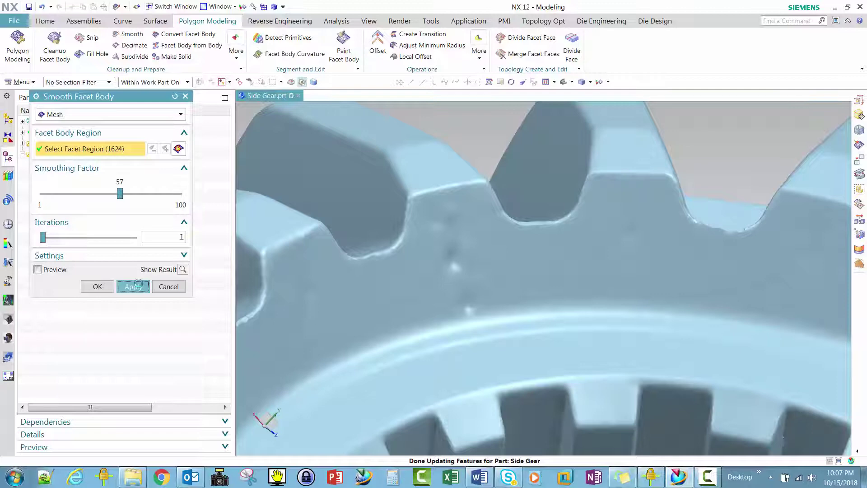
click(133, 286)
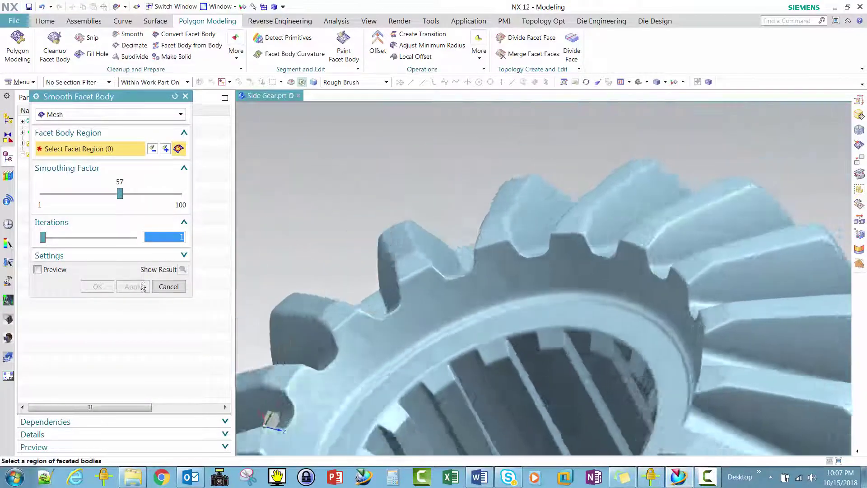
Orbit to the next damaged tooth face, paint the spot and apply smoothing
mouse_move(528, 325)
middle_down()
mouse_move(576, 292)
mouse_move(651, 298)
mouse_move(659, 285)
mouse_move(638, 291)
middle_up()
scroll(610, 298, up, 3)
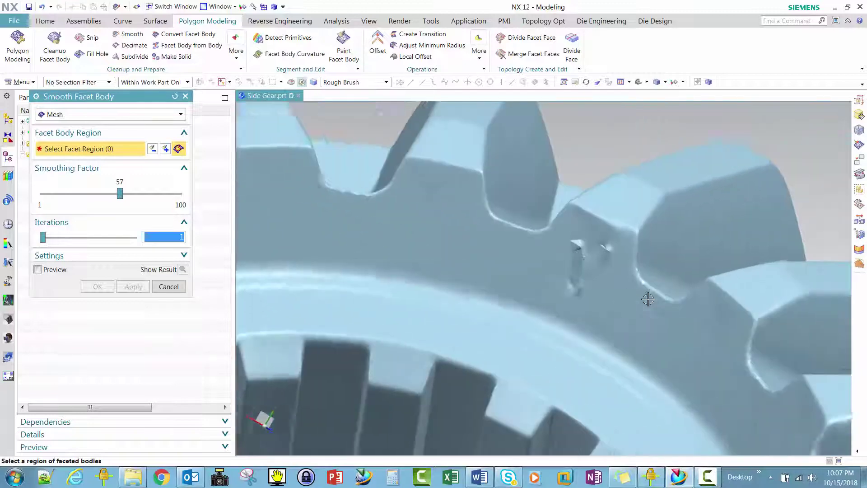
scroll(542, 311, up, 3)
scroll(441, 339, up, 2)
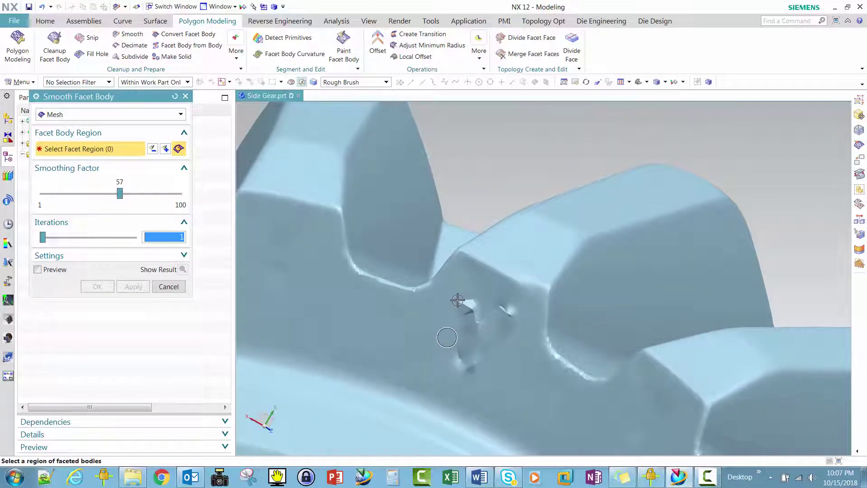
mouse_move(447, 337)
mouse_down()
mouse_move(450, 308)
mouse_move(467, 294)
mouse_move(502, 302)
mouse_move(511, 318)
mouse_move(504, 345)
mouse_move(474, 371)
mouse_move(454, 360)
mouse_move(447, 332)
mouse_move(479, 308)
mouse_move(482, 328)
mouse_move(475, 342)
mouse_move(463, 327)
mouse_move(461, 356)
mouse_move(481, 369)
mouse_move(515, 338)
mouse_move(507, 369)
mouse_move(492, 385)
mouse_move(467, 379)
mouse_move(440, 355)
mouse_move(428, 326)
mouse_move(436, 301)
mouse_move(465, 284)
mouse_up()
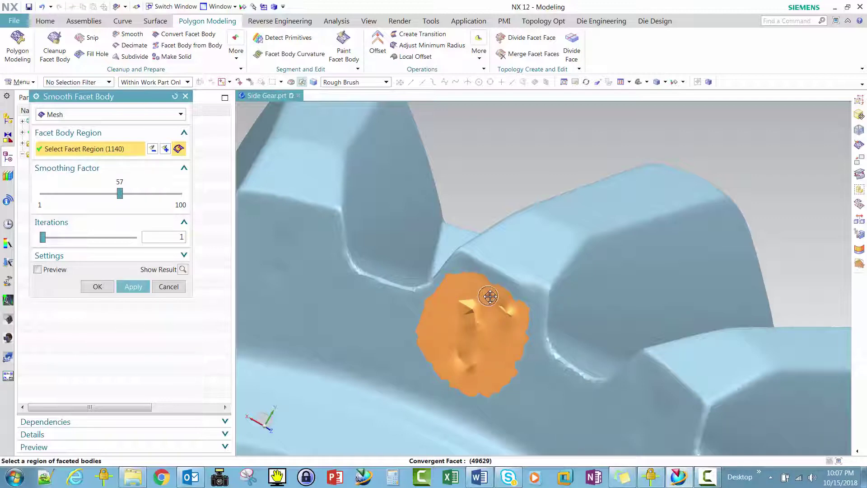
double_click(162, 237)
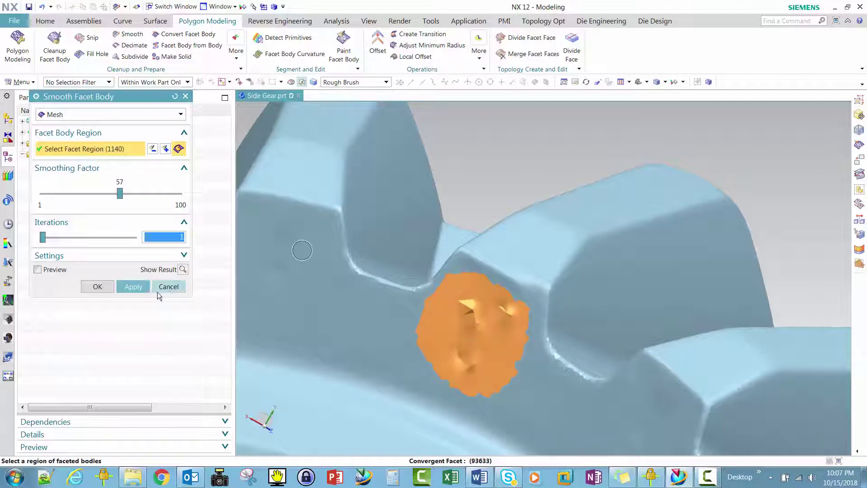
click(138, 286)
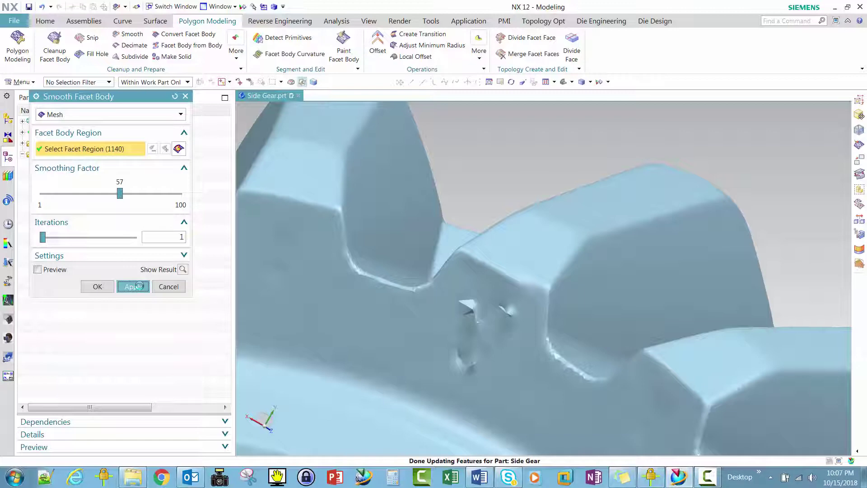
Apply the final smoothing pass and orbit out to view the whole gear
click(138, 286)
scroll(542, 271, down, 5)
middle_drag(542, 271, 661, 361)
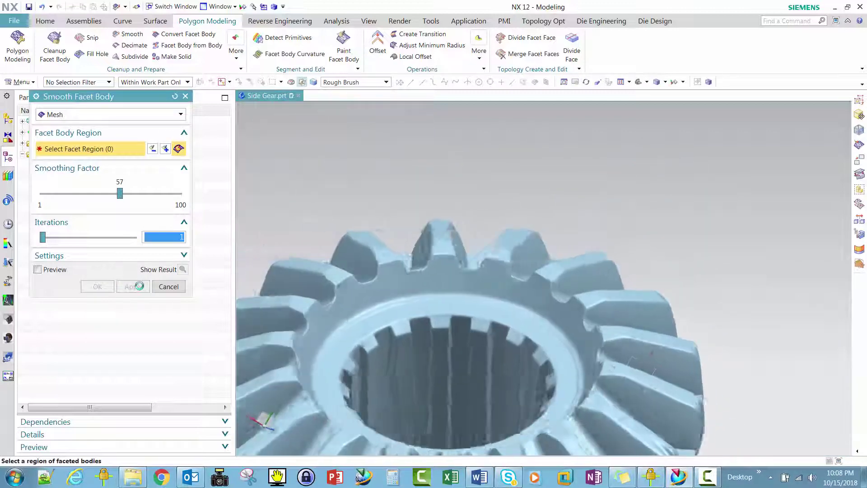
scroll(542, 271, down, 3)
middle_drag(542, 271, 475, 339)
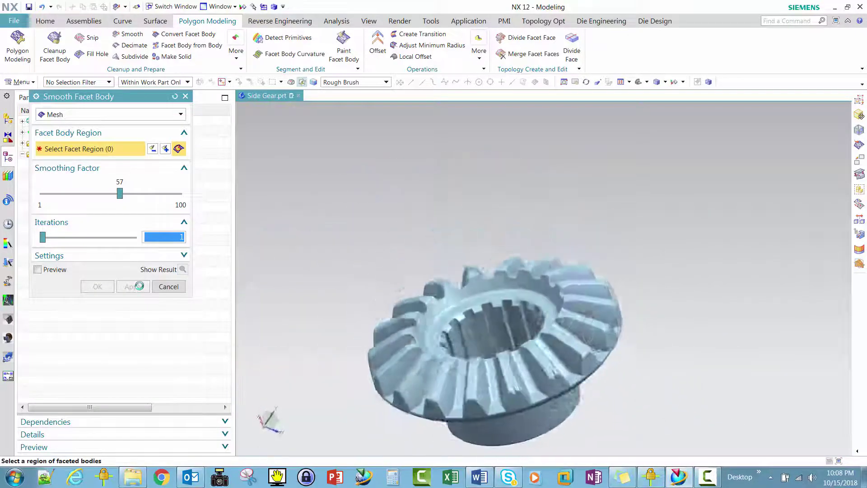